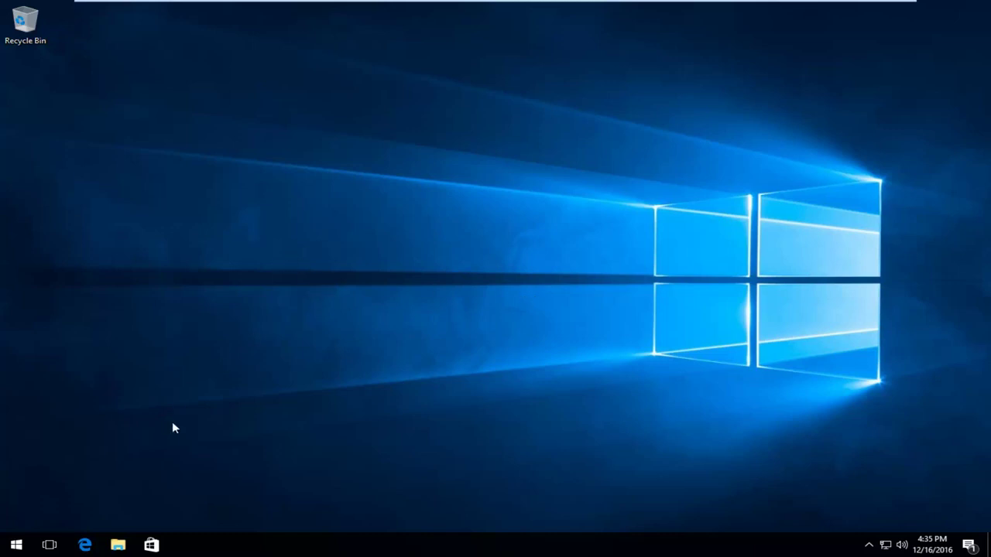
Step: Find and open Control Panel, and move its window toward the middle of the desktop
click(4, 548)
text(contr)
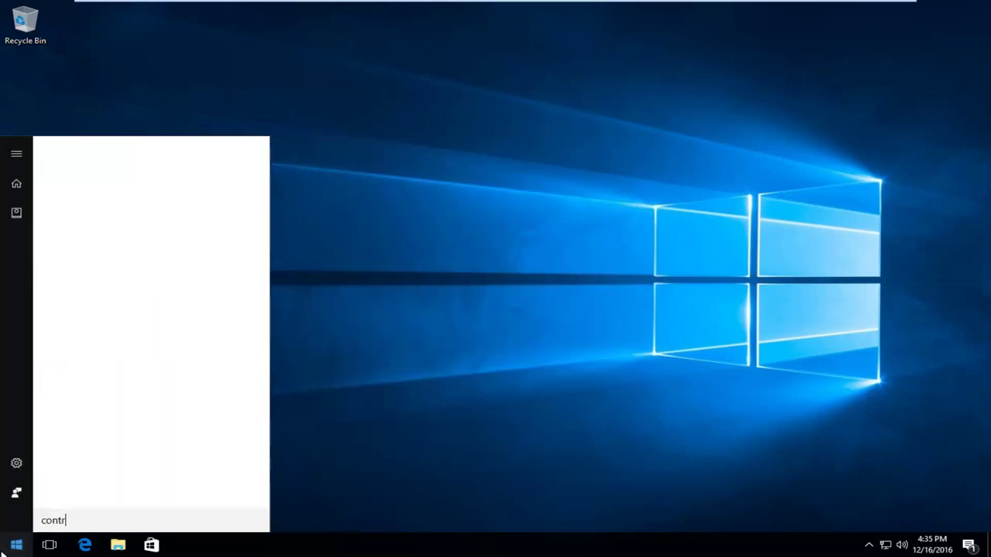
text(ol panel)
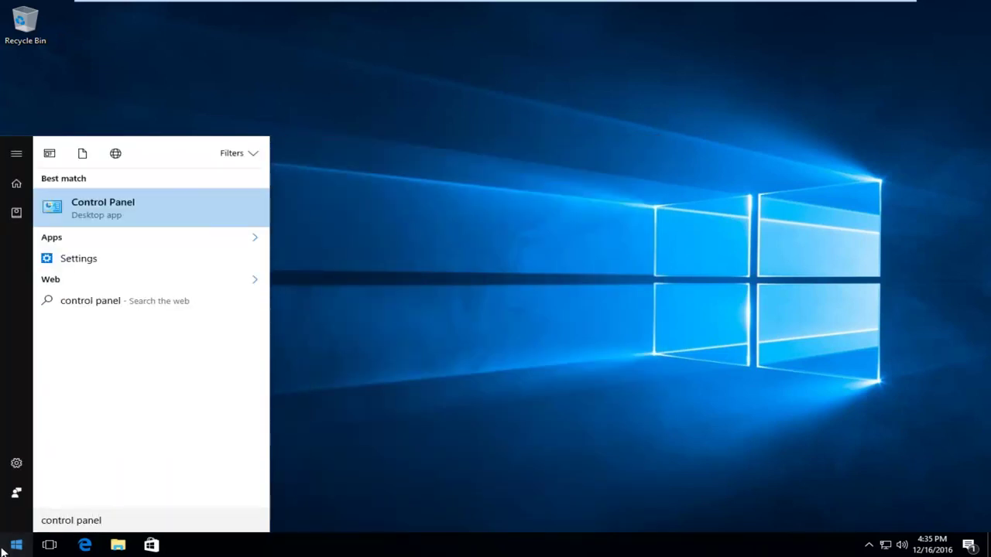
click(87, 215)
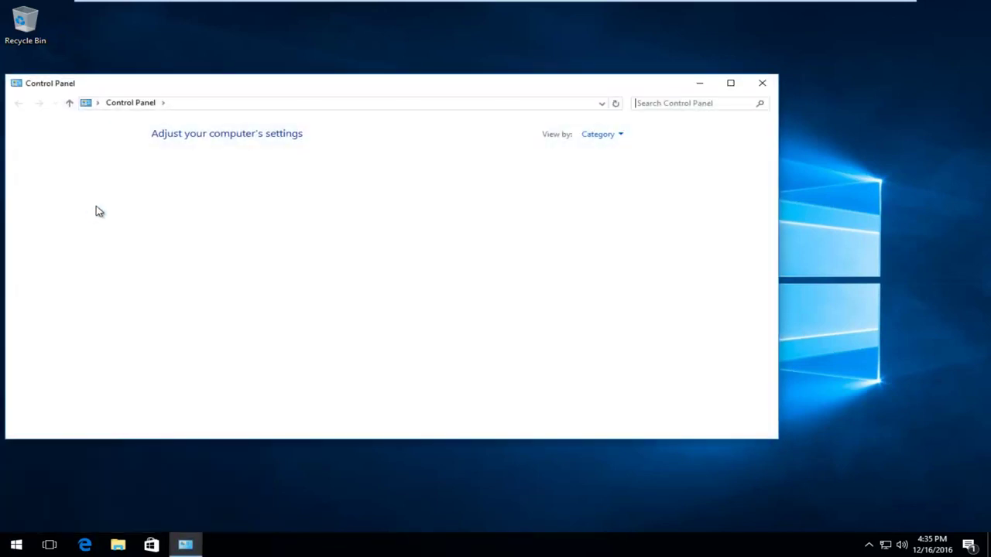
drag(184, 85, 315, 82)
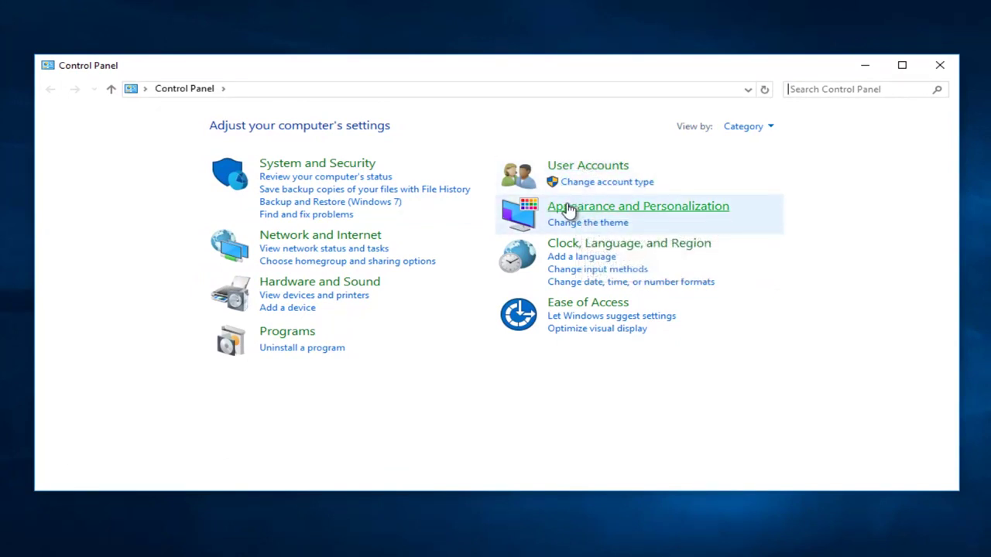
Step: Open the ClearType text adjustment from the Fonts section of Appearance and Personalization
click(569, 208)
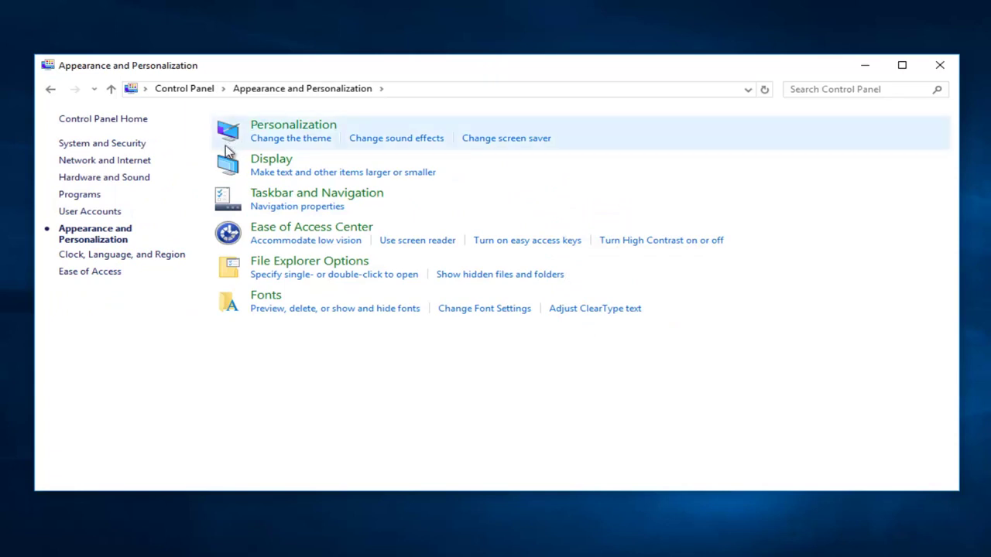
click(264, 299)
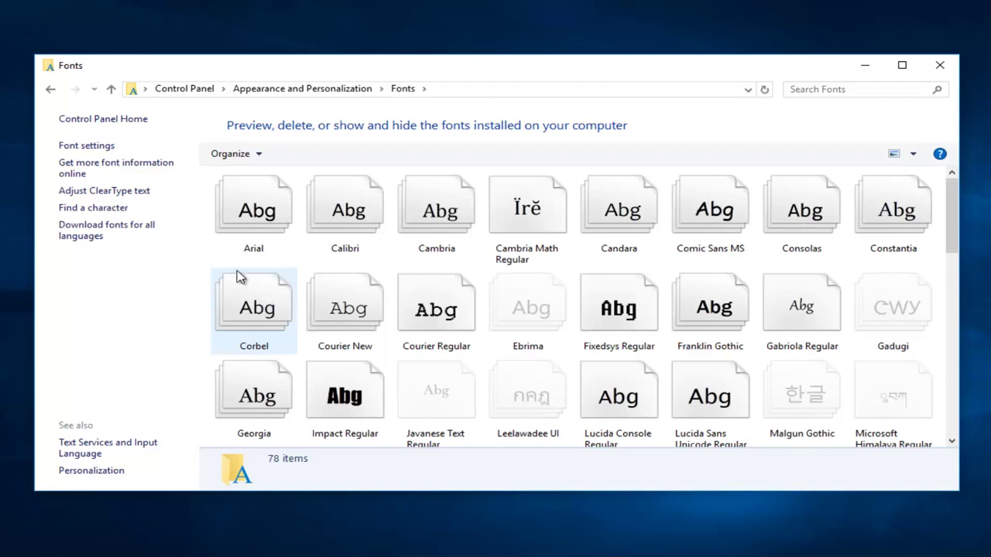
click(124, 195)
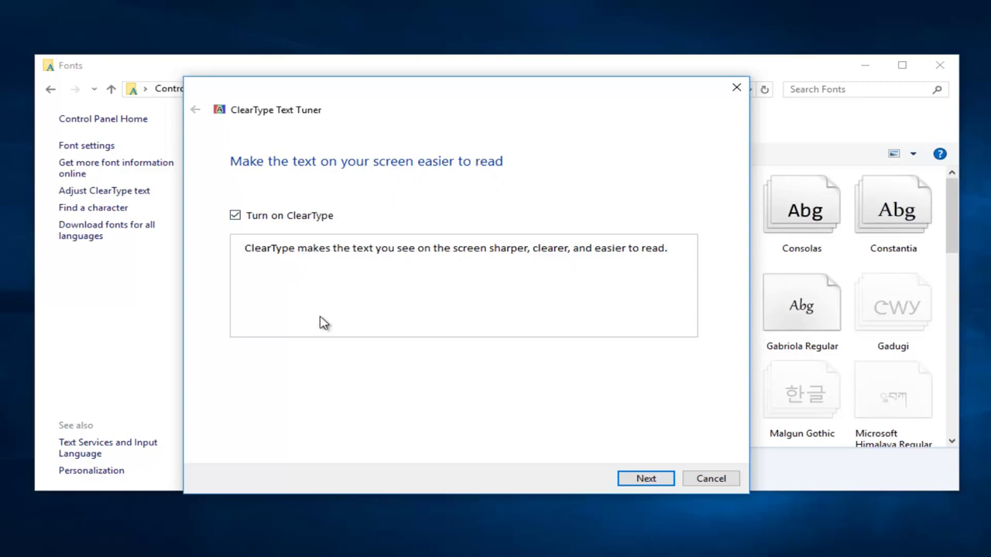
Step: Switch the Turn on ClearType option off and on several times to compare how the text looks
click(236, 216)
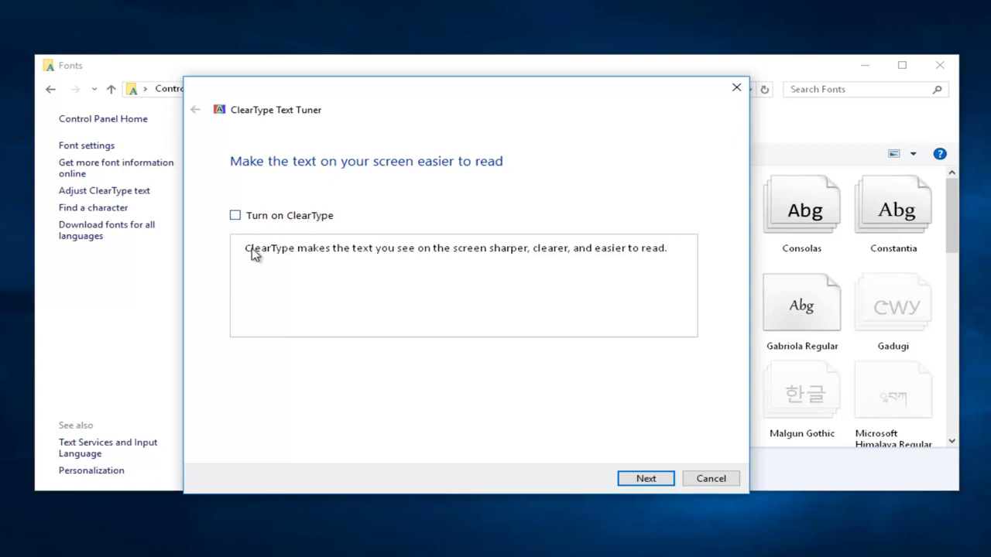
click(235, 216)
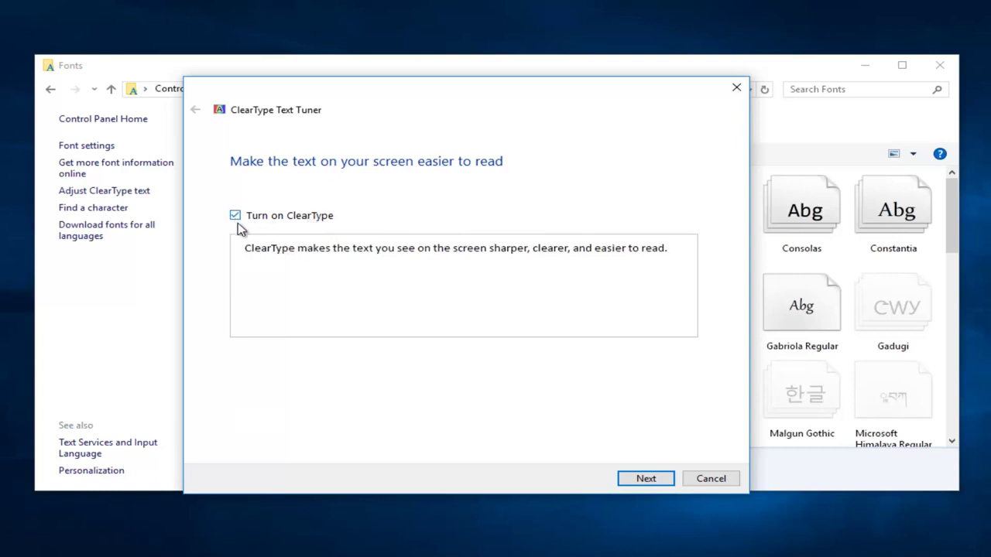
click(235, 216)
click(235, 216)
click(236, 217)
click(236, 216)
click(236, 217)
click(236, 217)
click(236, 217)
click(235, 216)
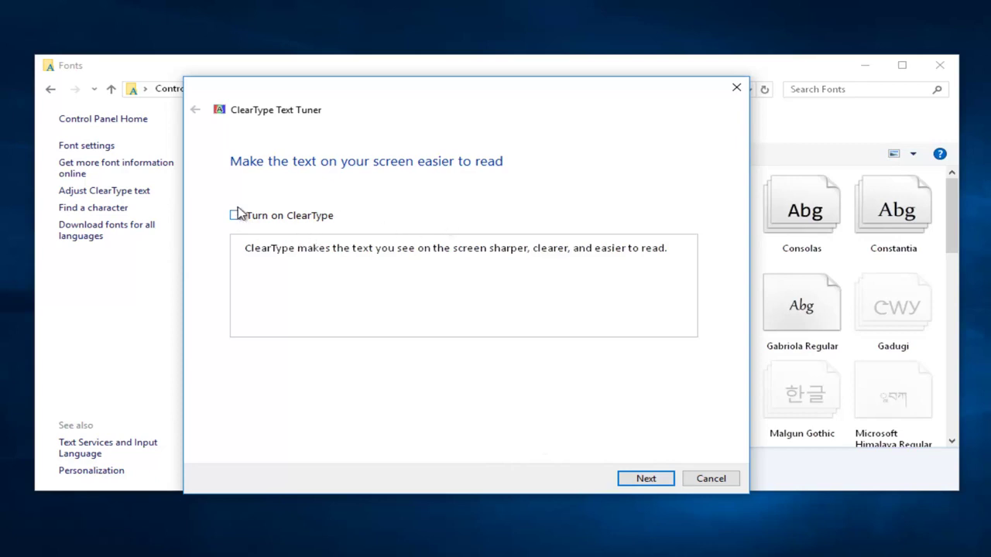
Step: Work through ClearType sample pages 1 to 4, choosing the first sample on pages 2 and 4 and keeping the preselected ones on pages 1 and 3
click(645, 480)
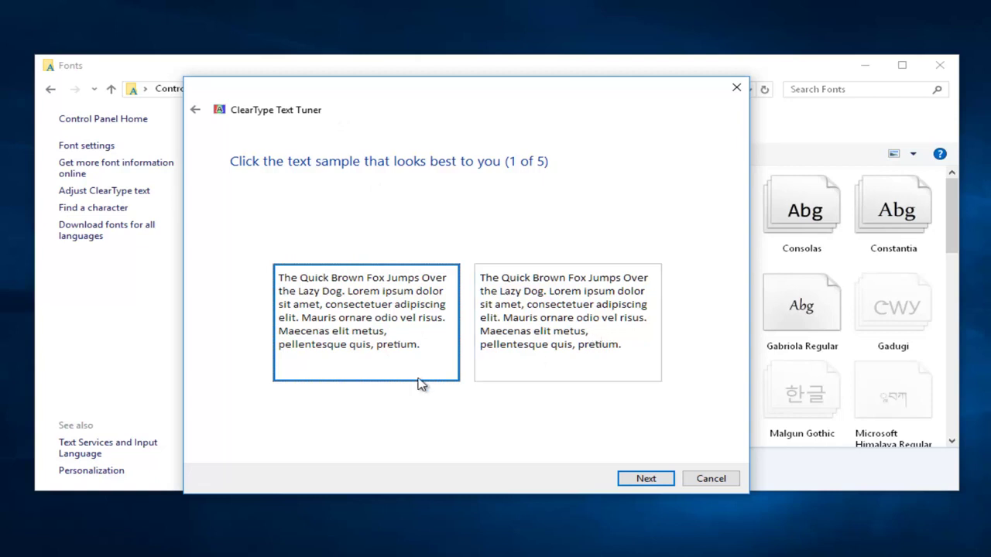
click(656, 478)
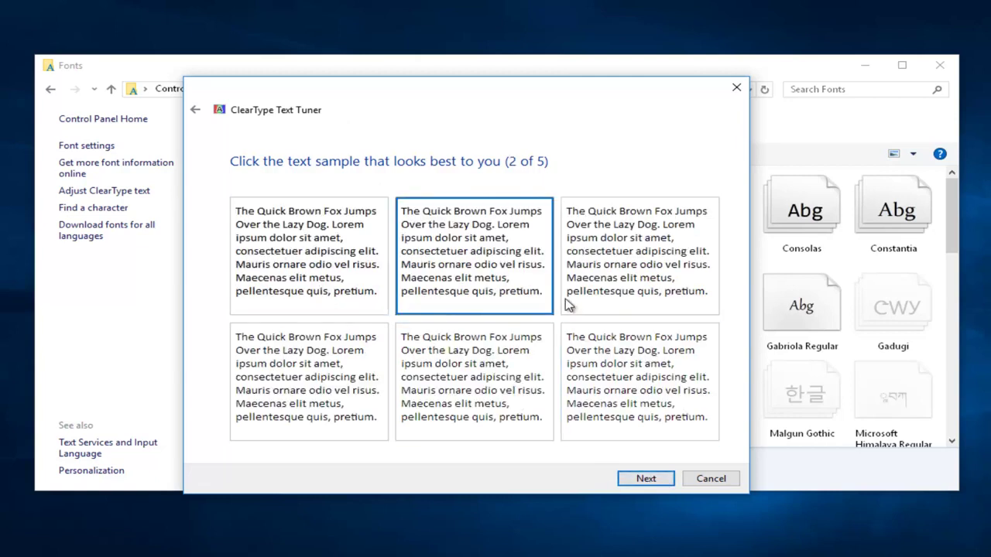
click(244, 242)
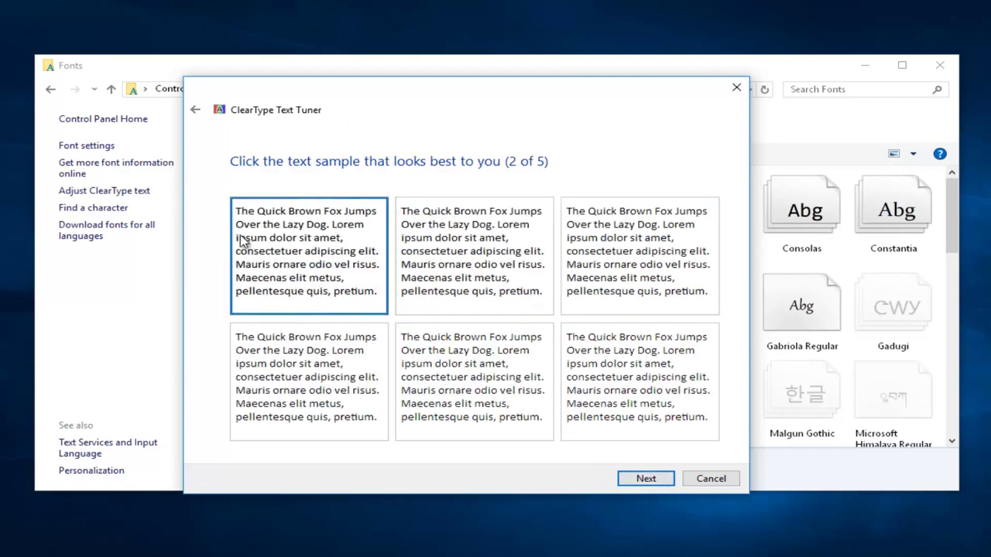
click(639, 479)
click(637, 480)
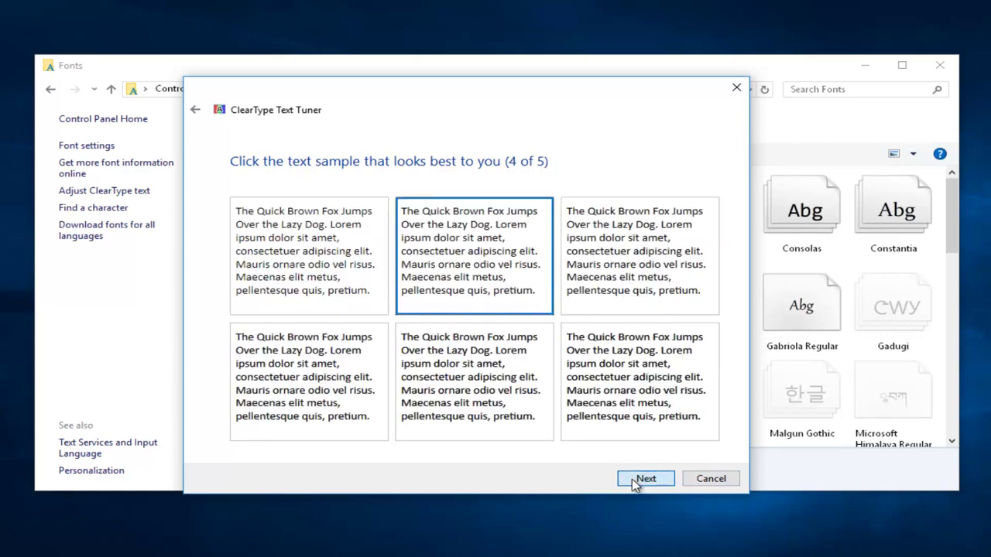
click(350, 242)
click(641, 478)
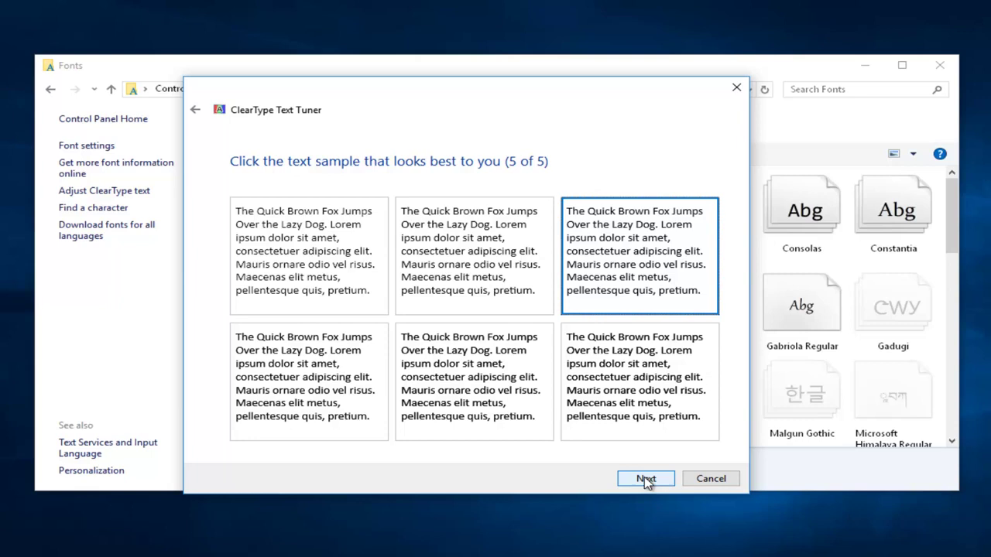
Step: Try several text samples on page 5 of 5 and settle on the middle sample of the second row
click(284, 256)
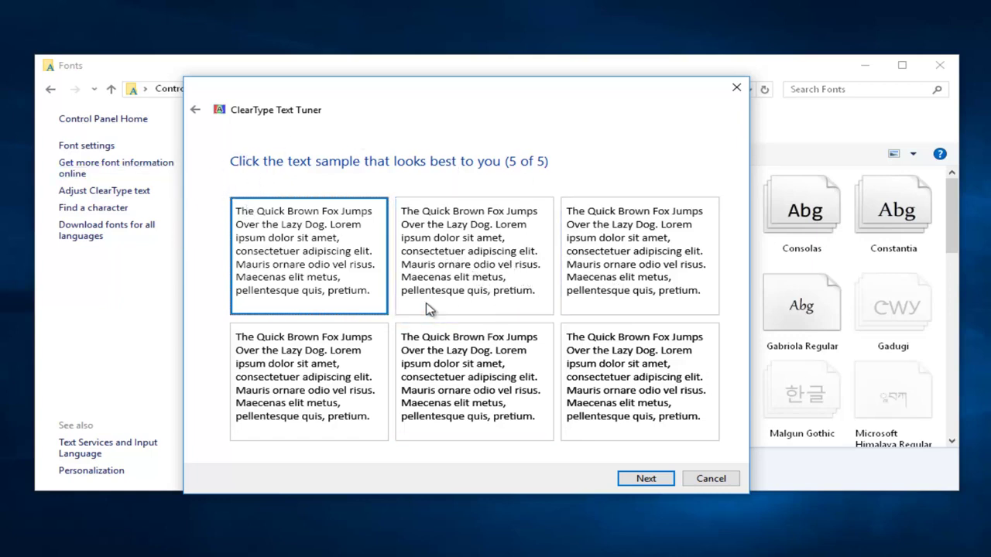
click(631, 250)
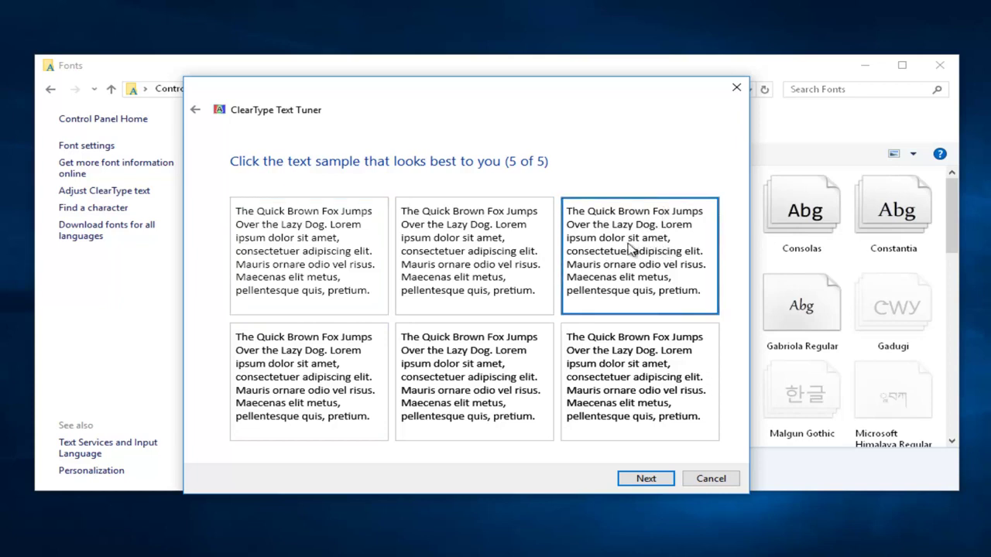
click(338, 259)
click(504, 361)
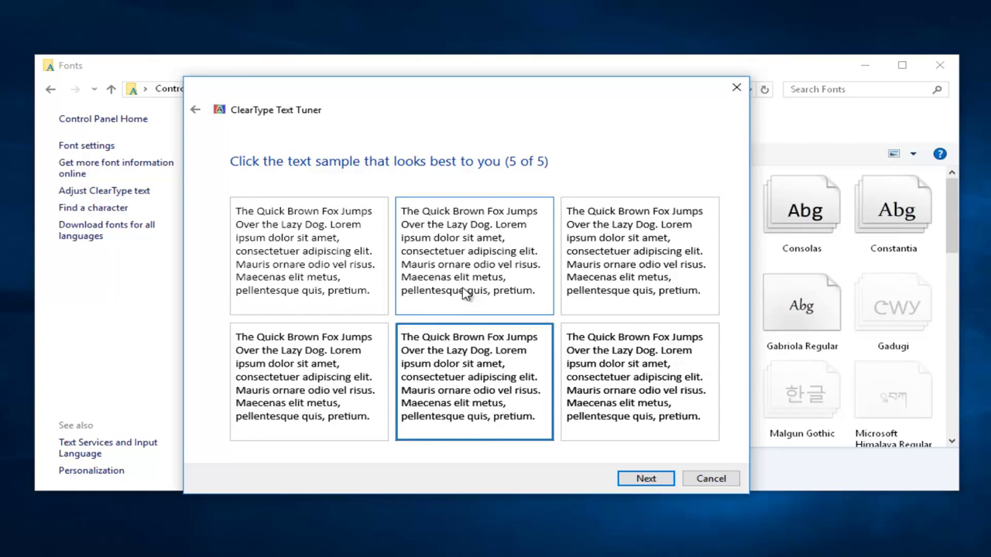
click(588, 268)
click(310, 251)
click(644, 408)
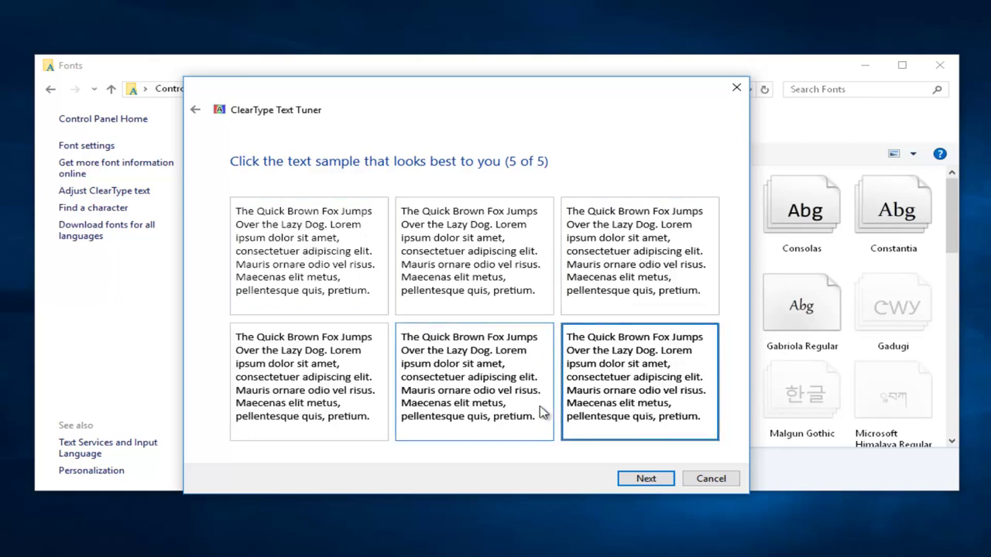
click(542, 411)
Step: Finish the ClearType tuning and close the Fonts window
click(641, 480)
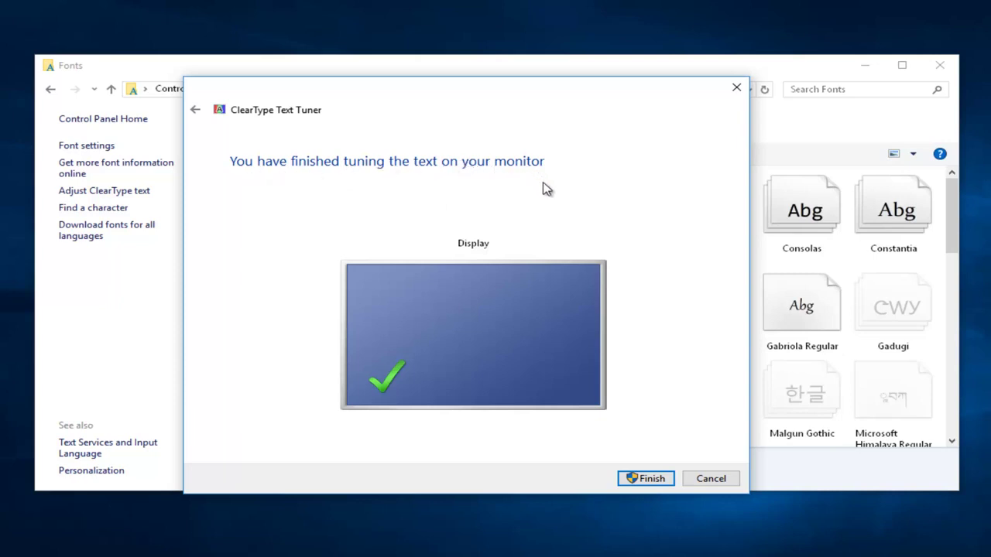
click(640, 482)
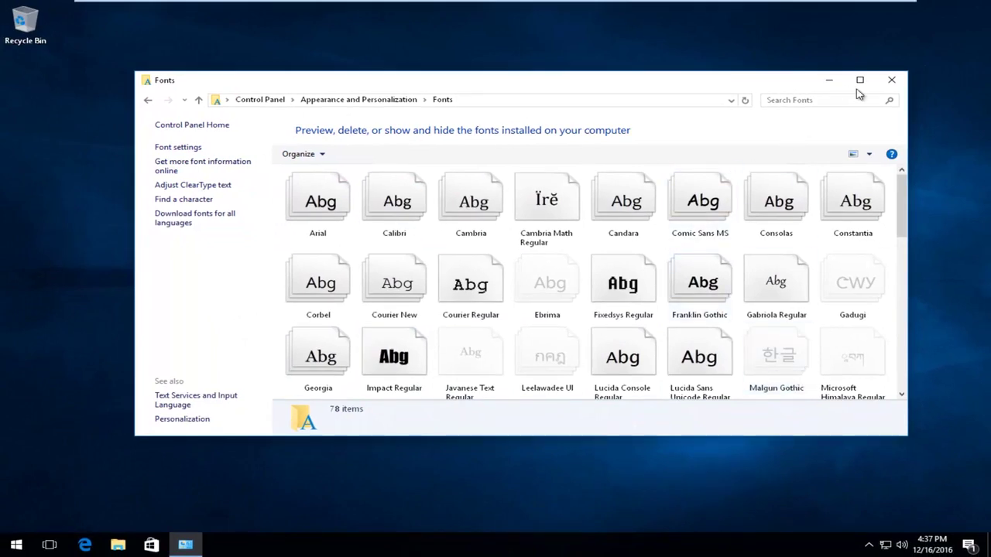
click(890, 81)
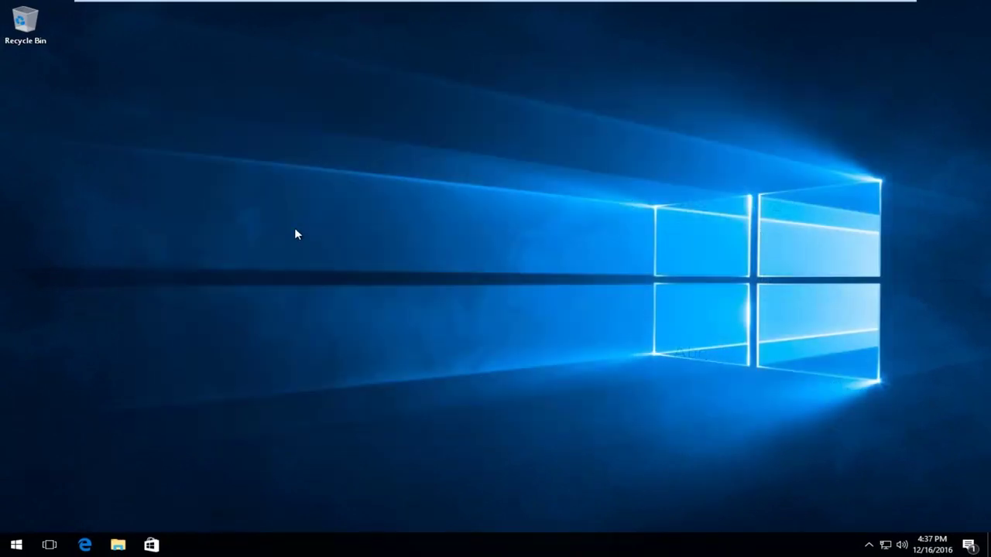